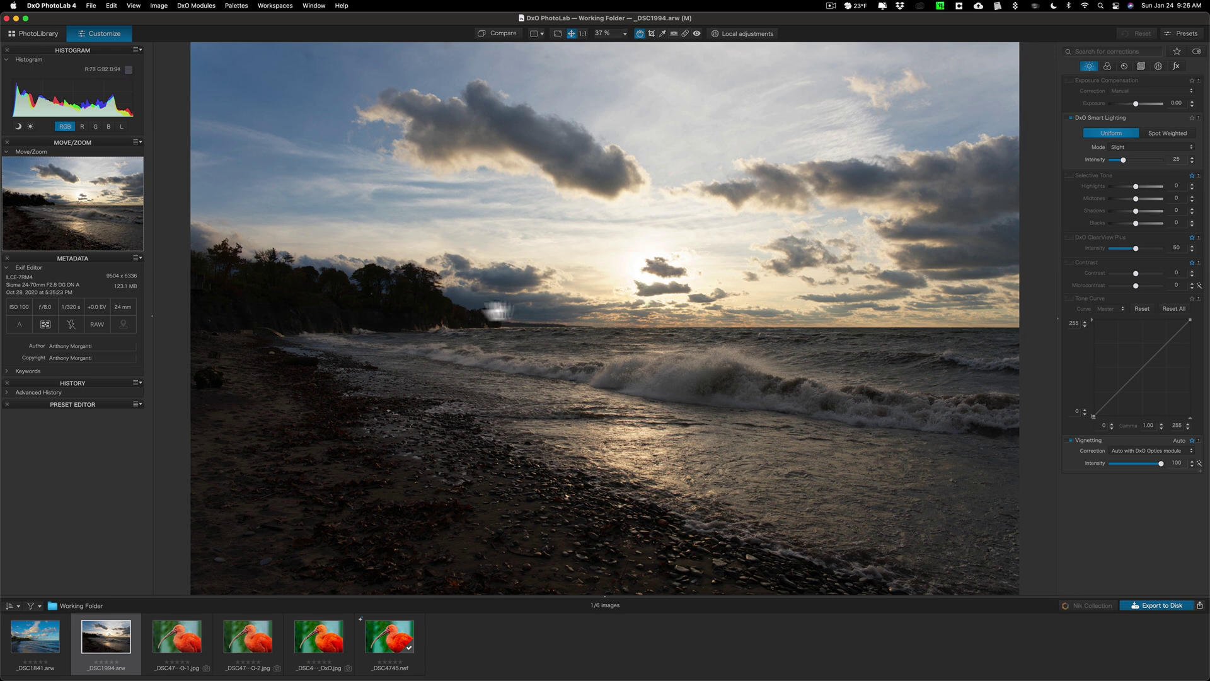
Hide the left palettes and raise DxO Smart Lighting intensity to 78
left_click(148, 317)
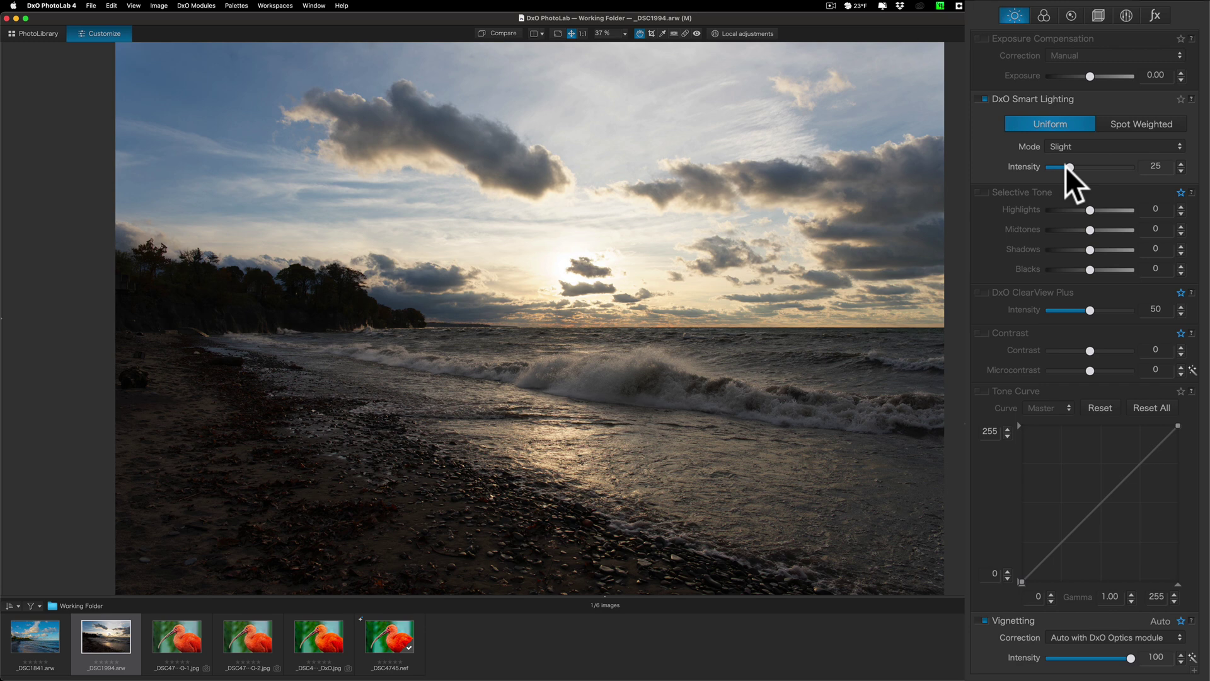
left_click_drag(1067, 168, 1110, 172)
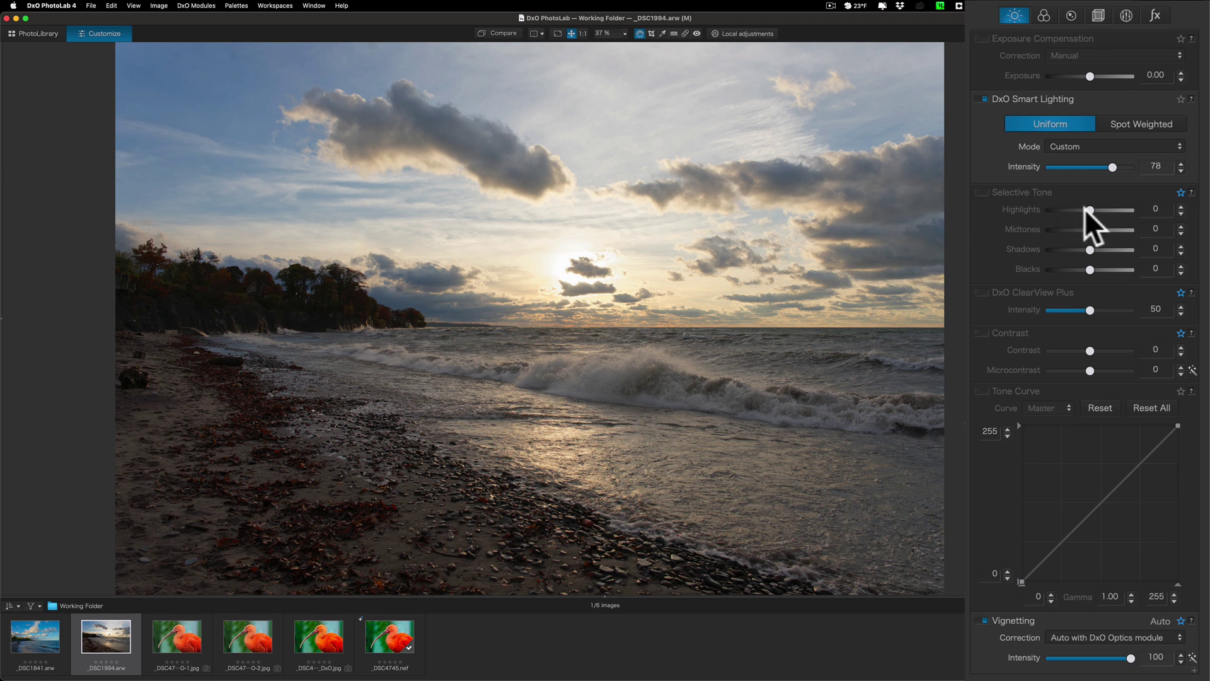
Set Selective Tone to Highlights -51, Shadows 24, Midtones 15 and Blacks 1
mouse_move(1090, 210)
left_mouse_down()
mouse_move(1009, 211)
mouse_move(1070, 210)
left_mouse_up()
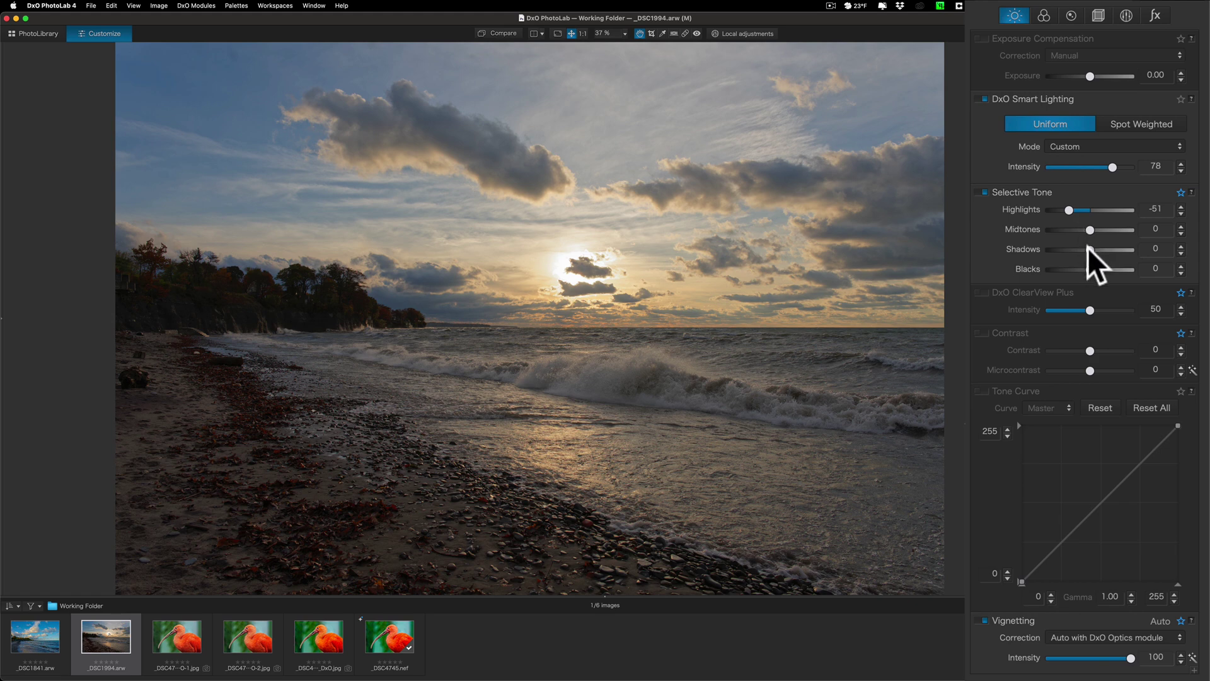
left_click_drag(1088, 248, 1097, 249)
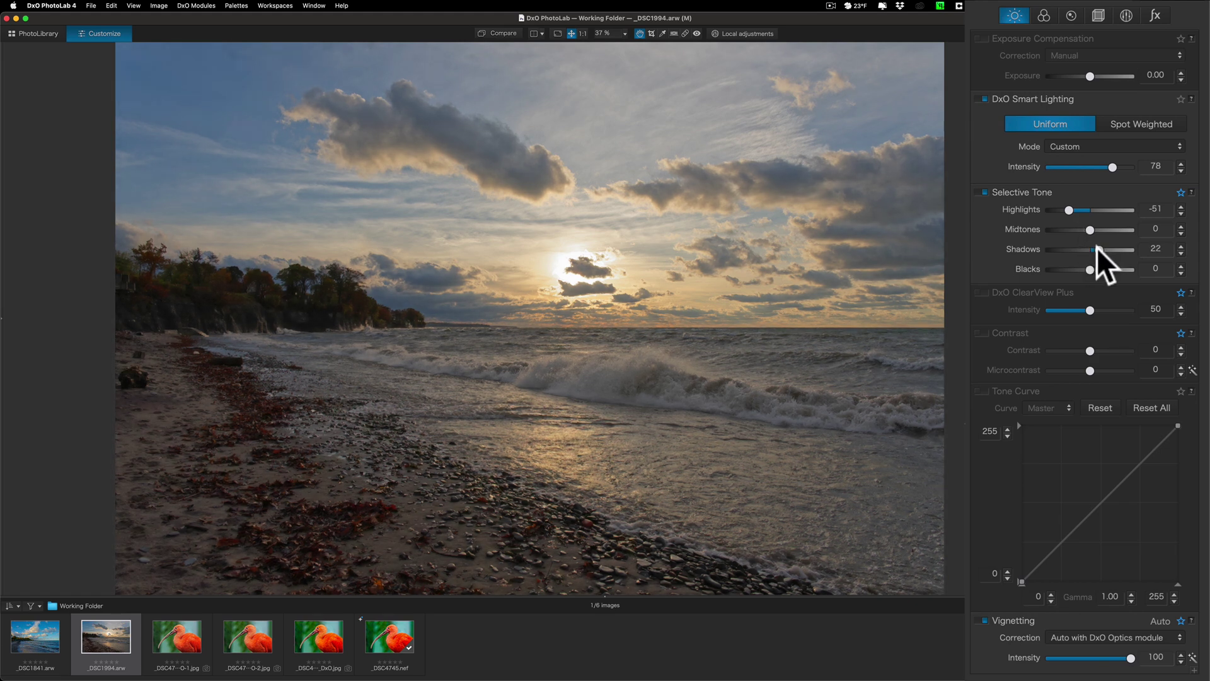
left_click(1097, 249)
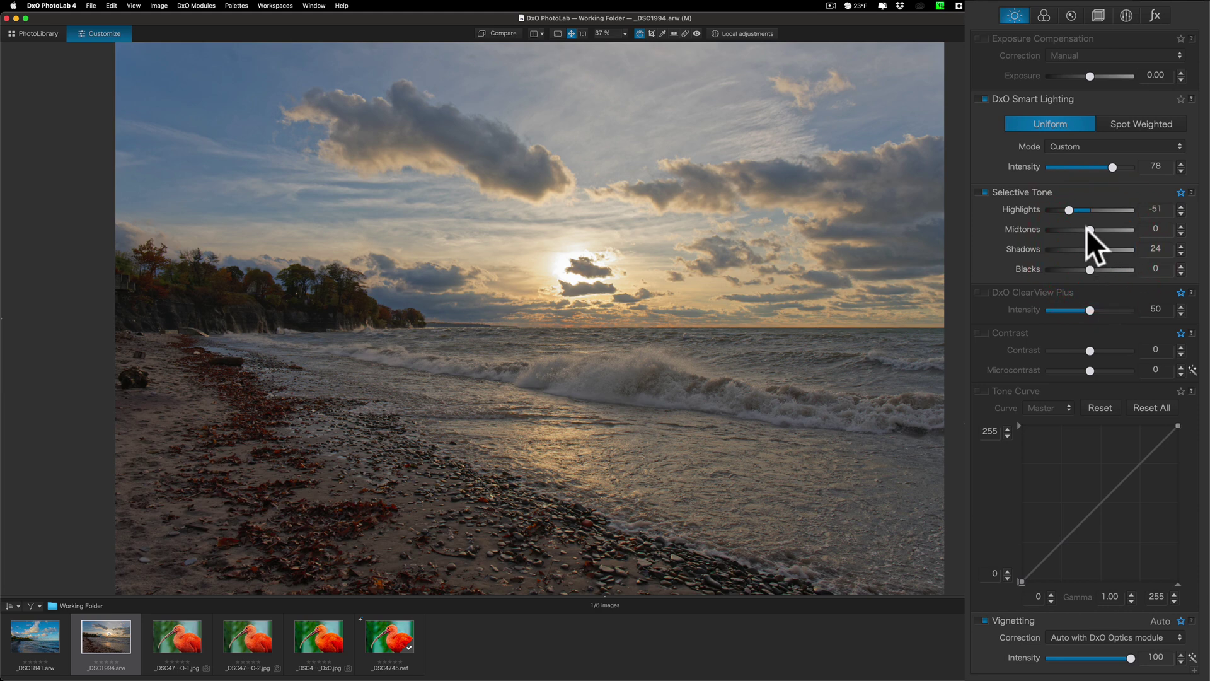
left_click_drag(1087, 229, 1090, 266)
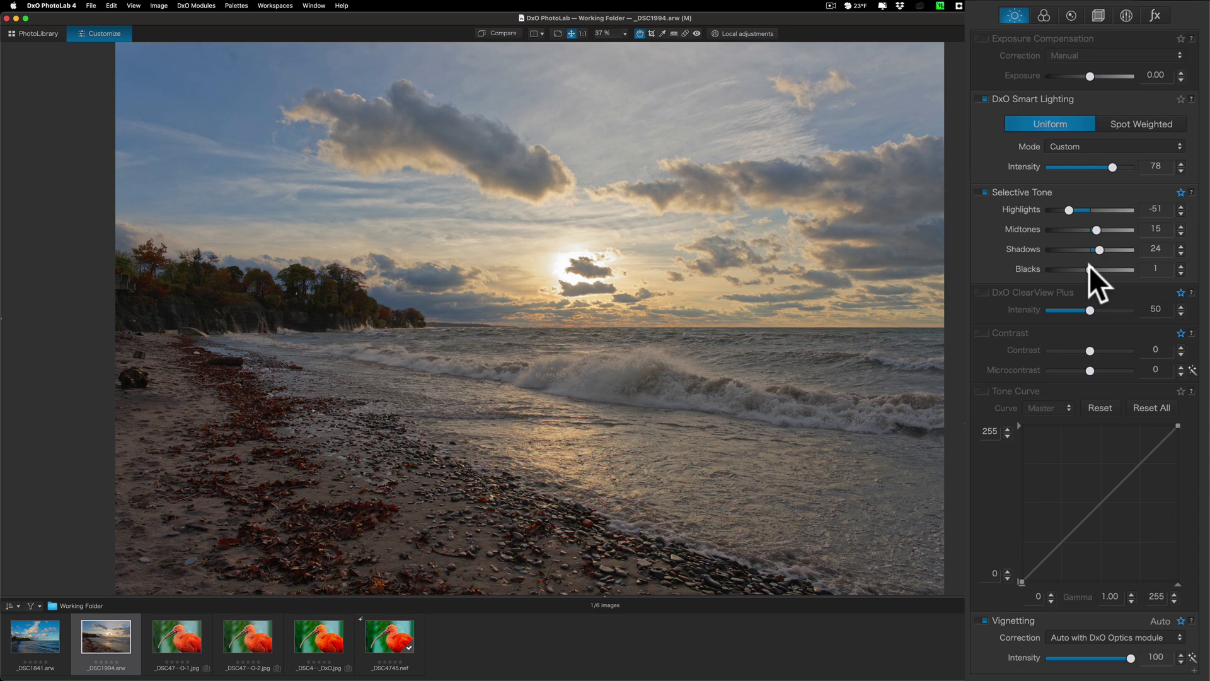
Lower Blacks to -2 while checking the shadow clipping warning (Shift+B)
key("shift")
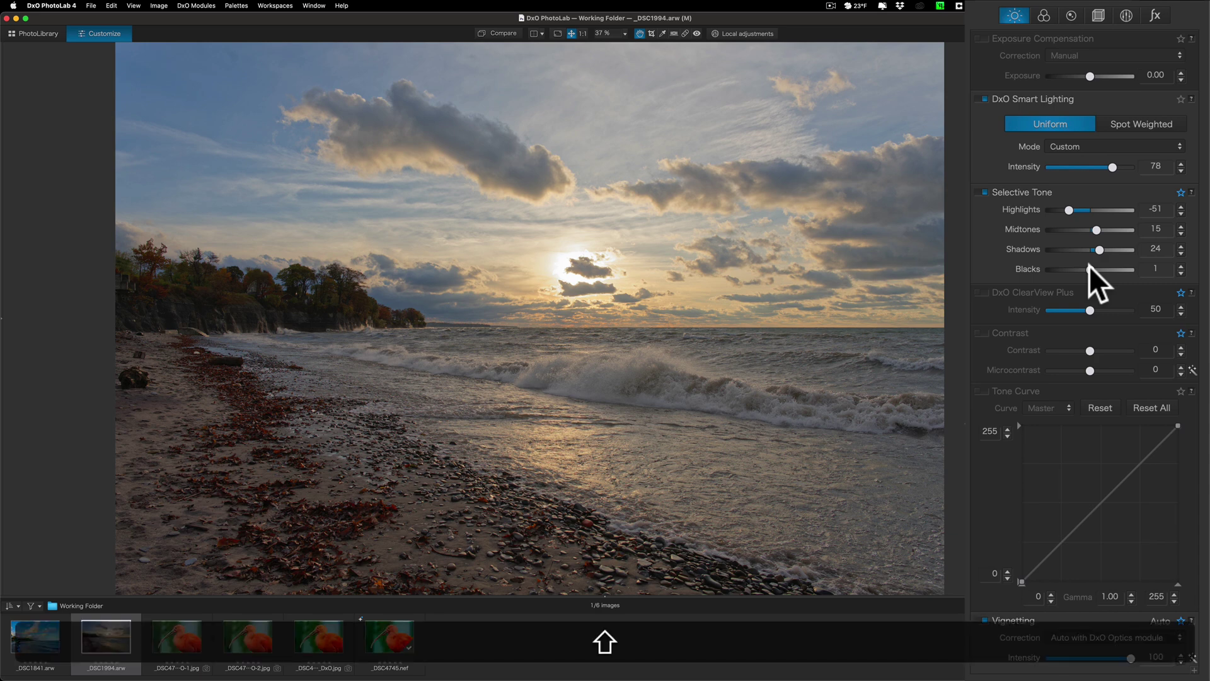
key("shift+b")
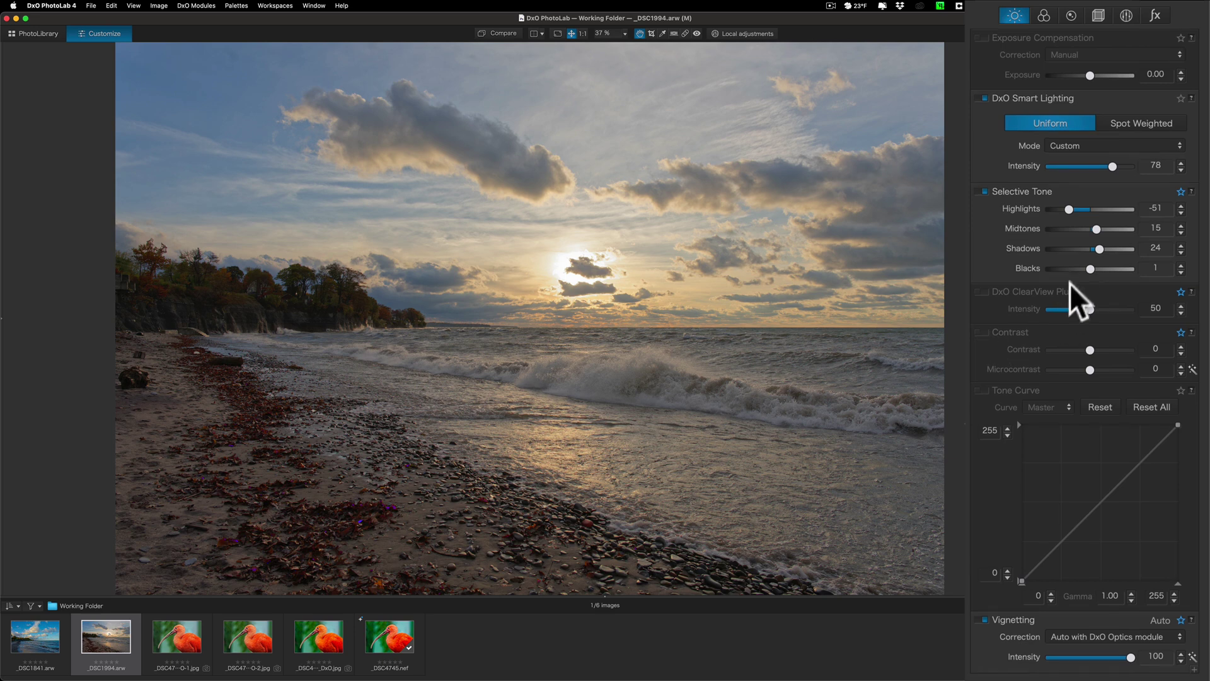
left_click_drag(1089, 267, 1083, 265)
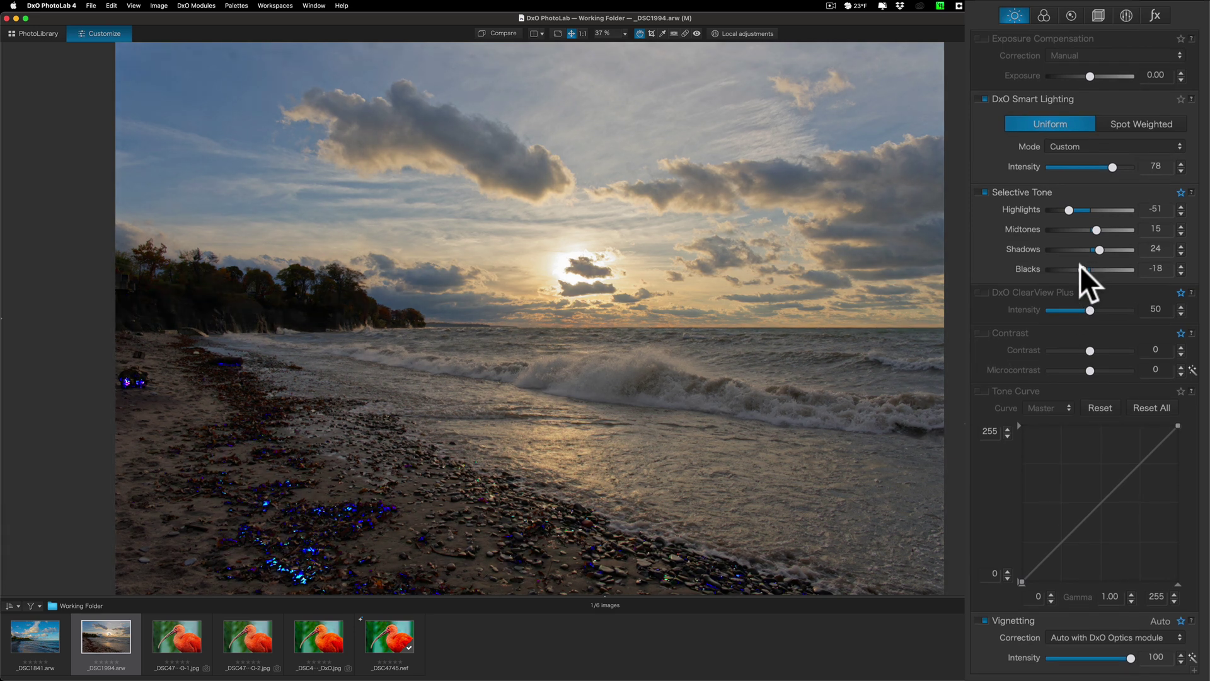
left_click_drag(1080, 265, 1088, 266)
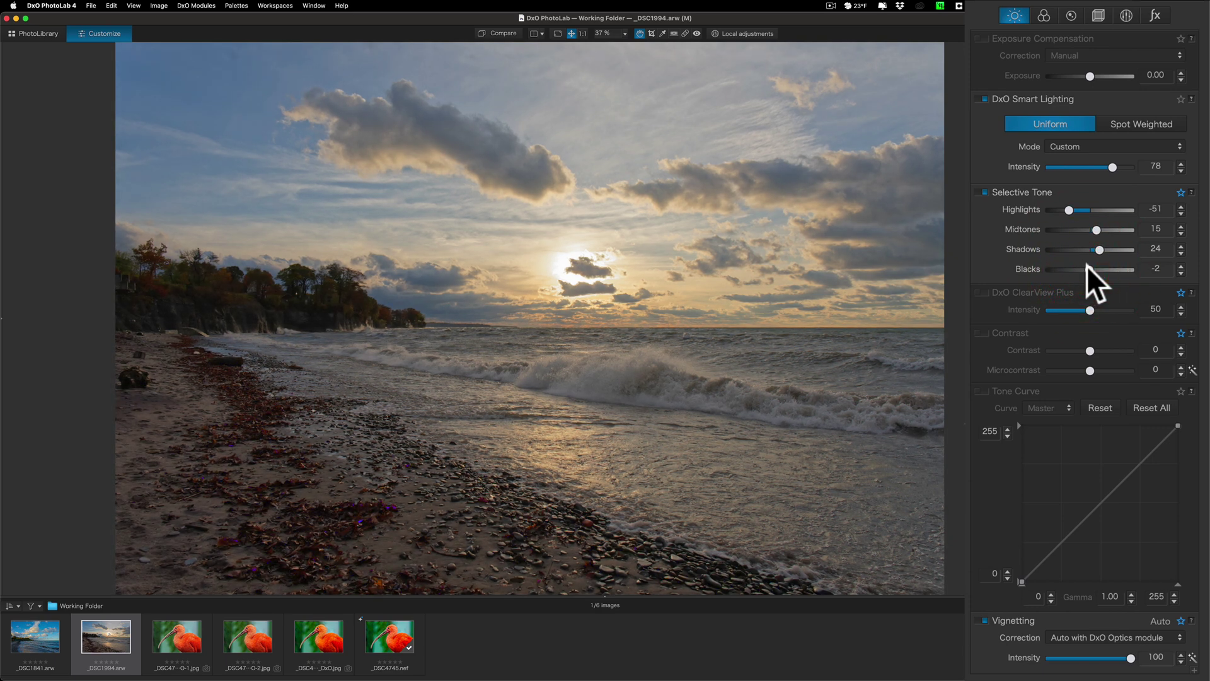
key("shift+b")
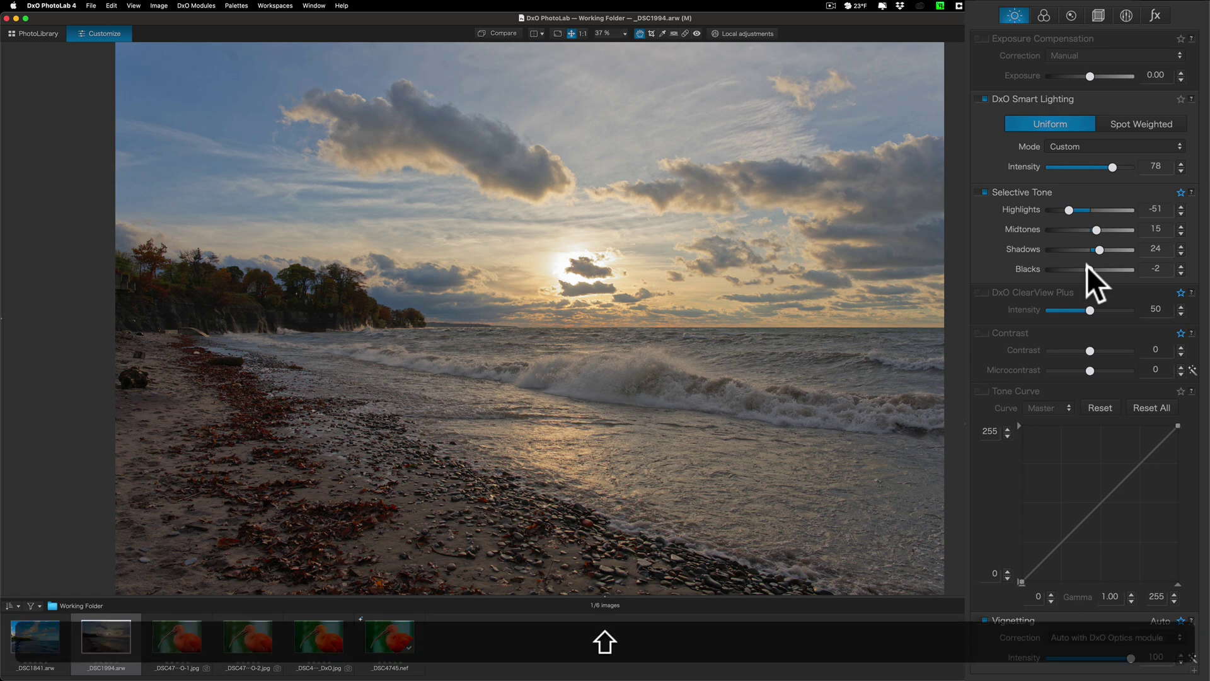
Pull Highlights down to -65 while checking the highlight clipping warning (Shift+W)
key("shift+w")
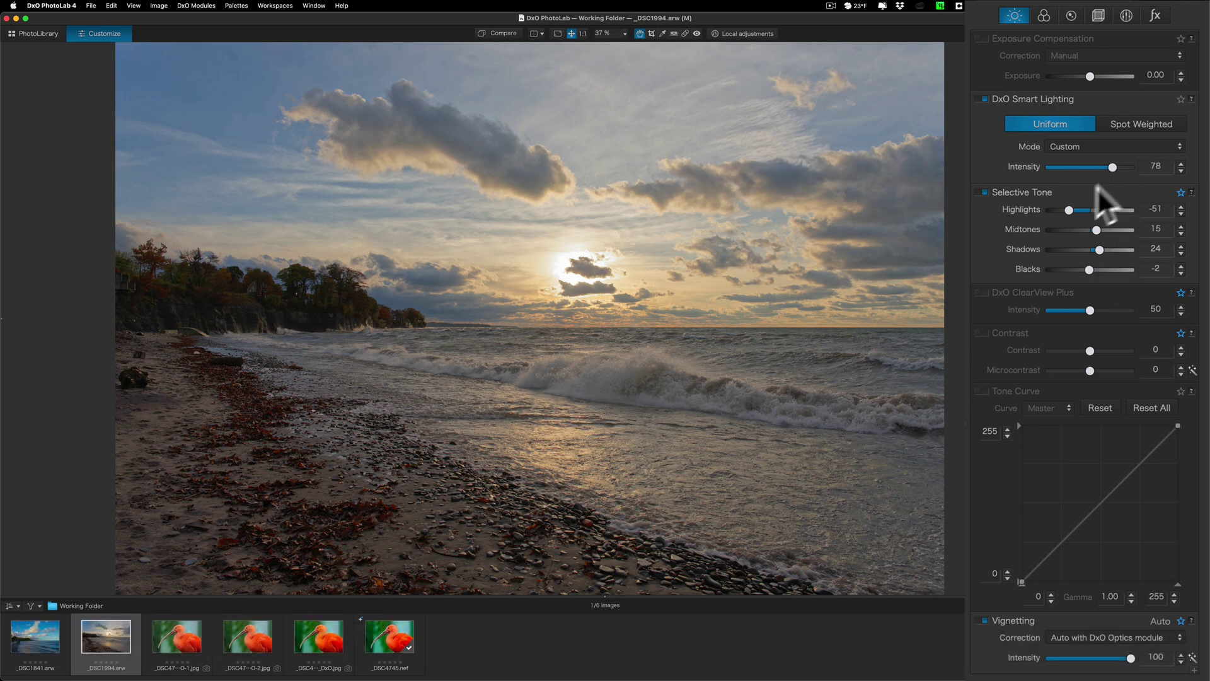
mouse_move(1066, 208)
left_mouse_down()
mouse_move(1102, 208)
mouse_move(1059, 209)
left_mouse_up()
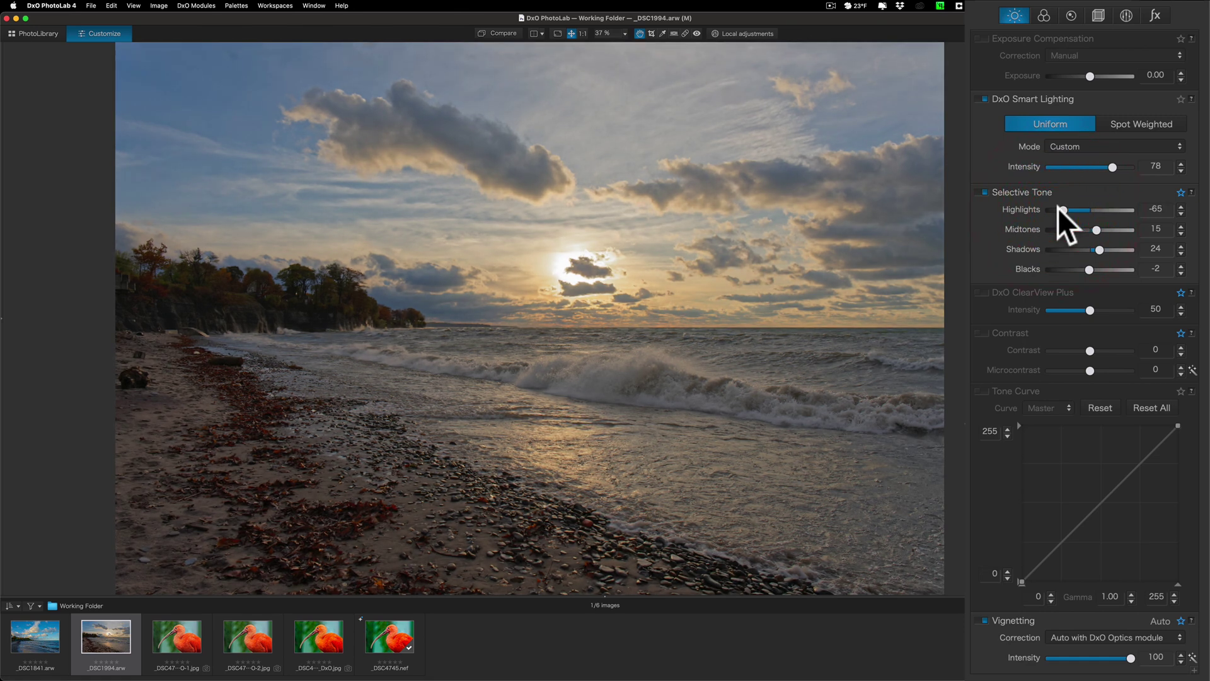
key("shift+w")
Turn on Contrast at about 12 and increase Microcontrast for more texture
left_click_drag(1089, 351, 1094, 350)
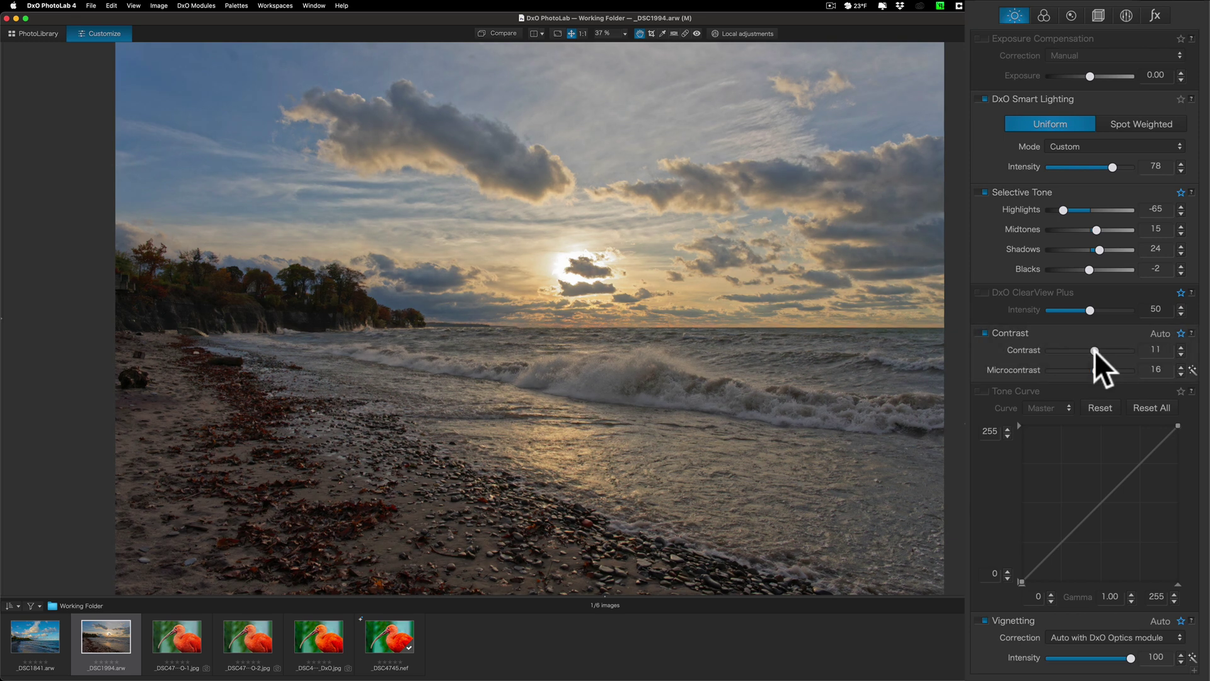
left_click_drag(1094, 351, 1094, 351)
left_click(1094, 351)
mouse_move(1095, 366)
left_mouse_down()
mouse_move(1118, 368)
mouse_move(1090, 368)
left_mouse_up()
left_click_drag(1089, 368, 1092, 350)
In HSL, boost the saturation and lower the luminance of the orange tones
left_click(1046, 13)
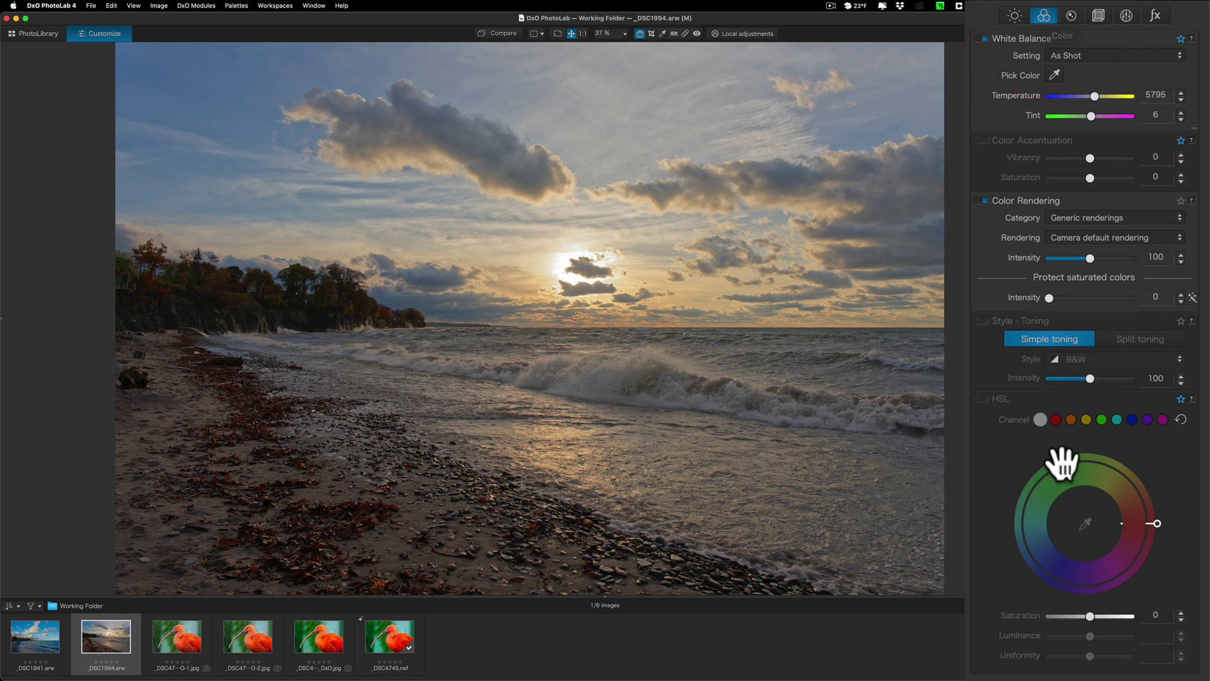
left_click(1071, 419)
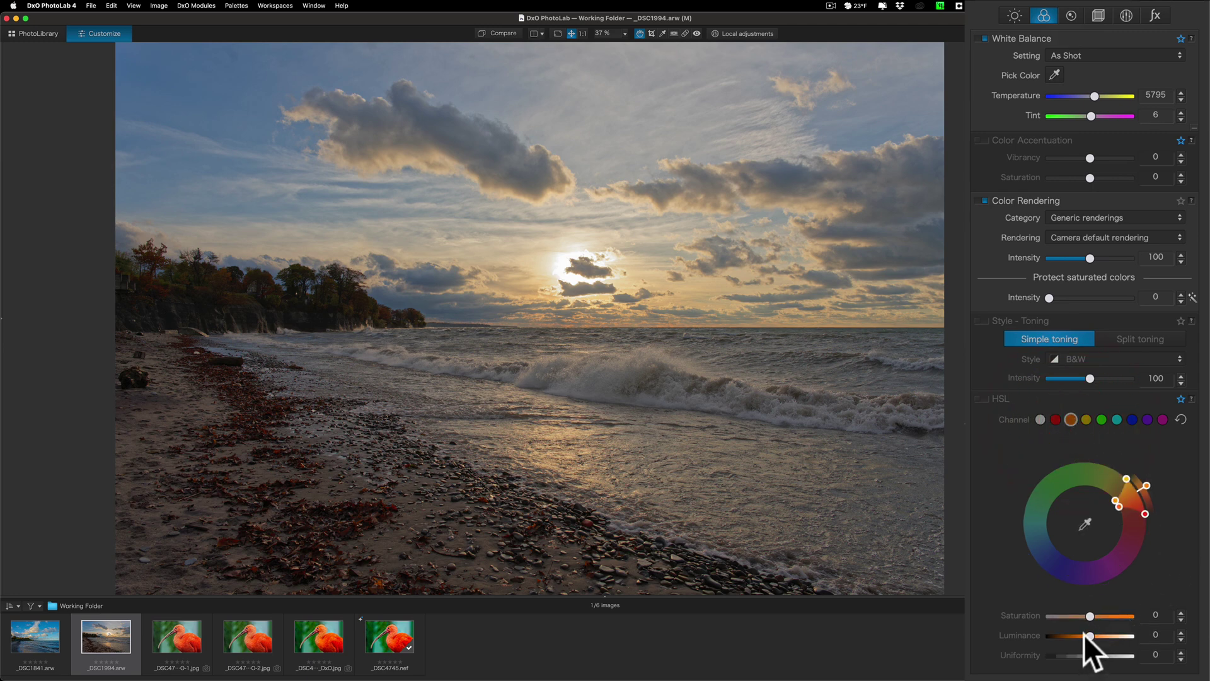
left_click_drag(1091, 615, 1097, 615)
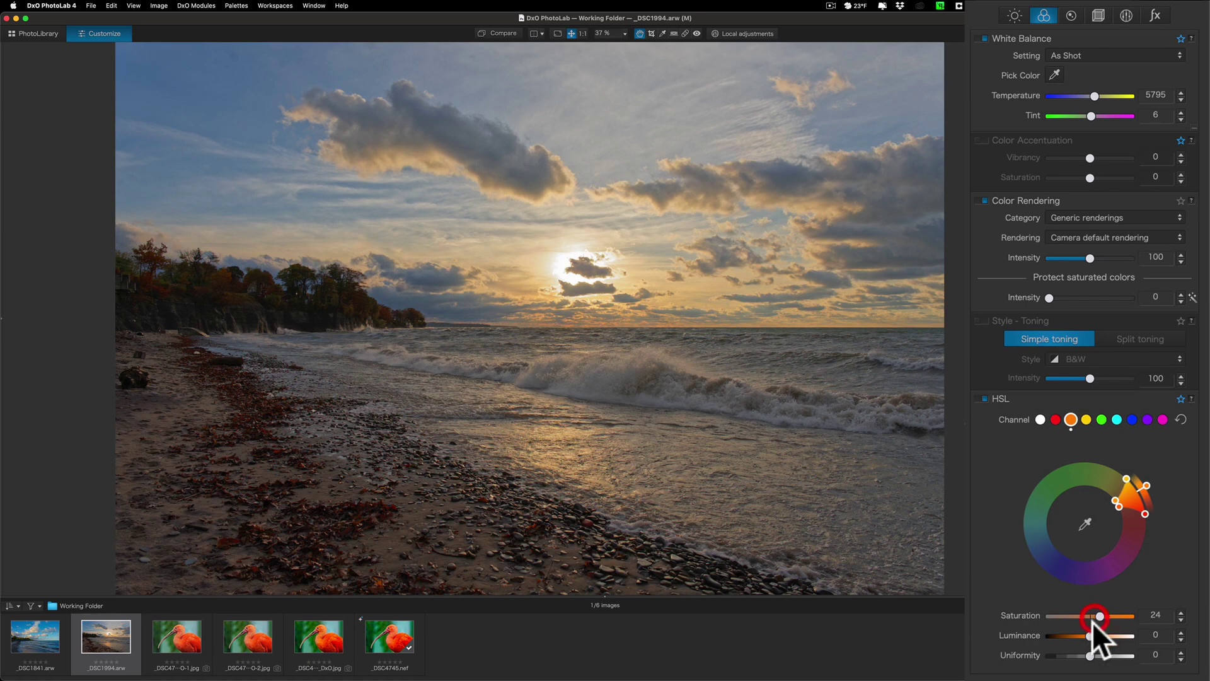
left_click_drag(1088, 634, 1082, 634)
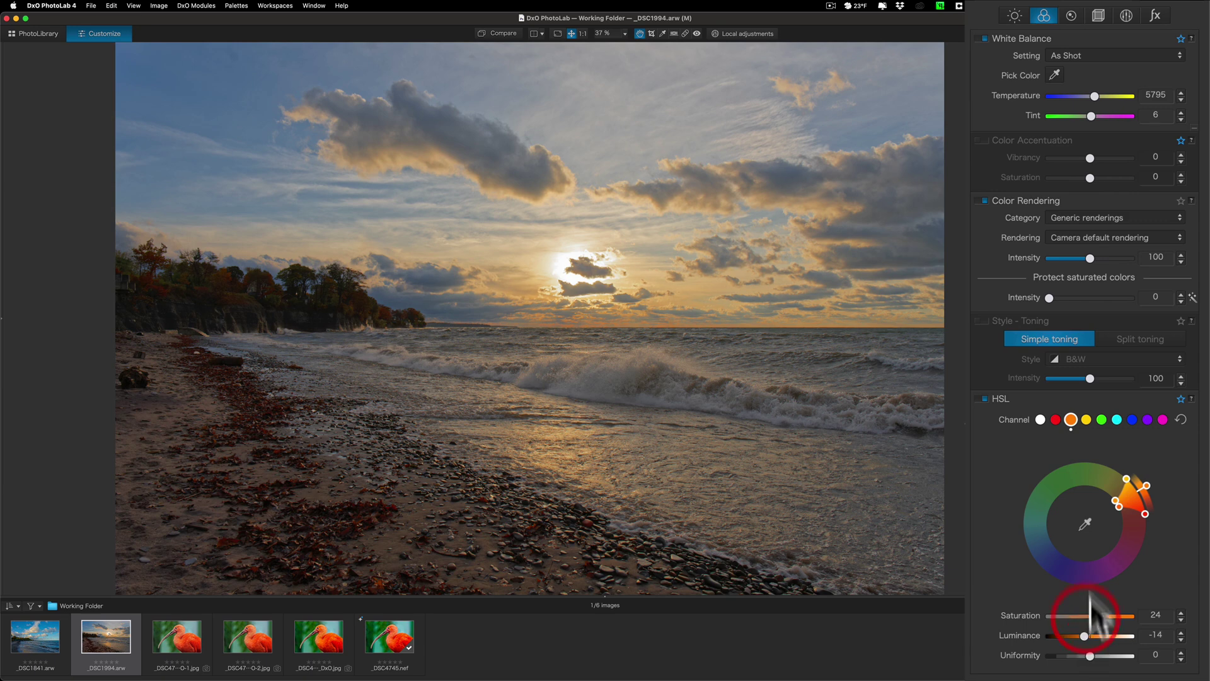
Raise yellow saturation to 15 and drop blue luminance to -25
left_click(1086, 419)
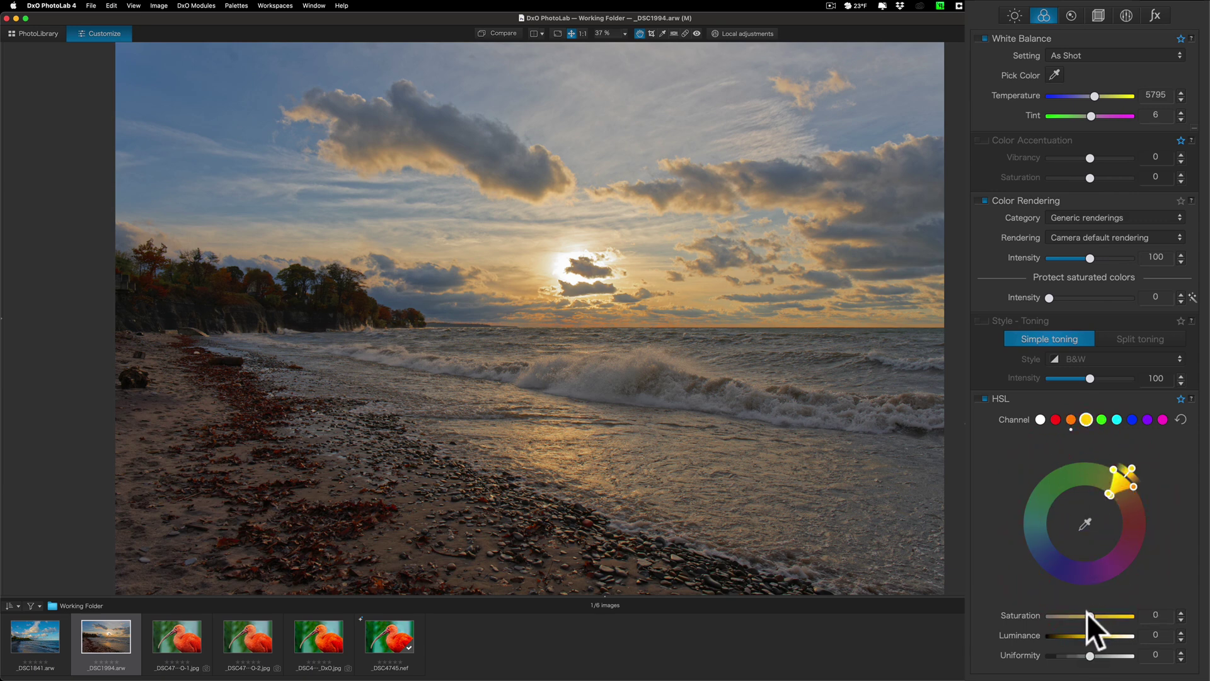
left_click_drag(1088, 615, 1087, 635)
left_click(1132, 419)
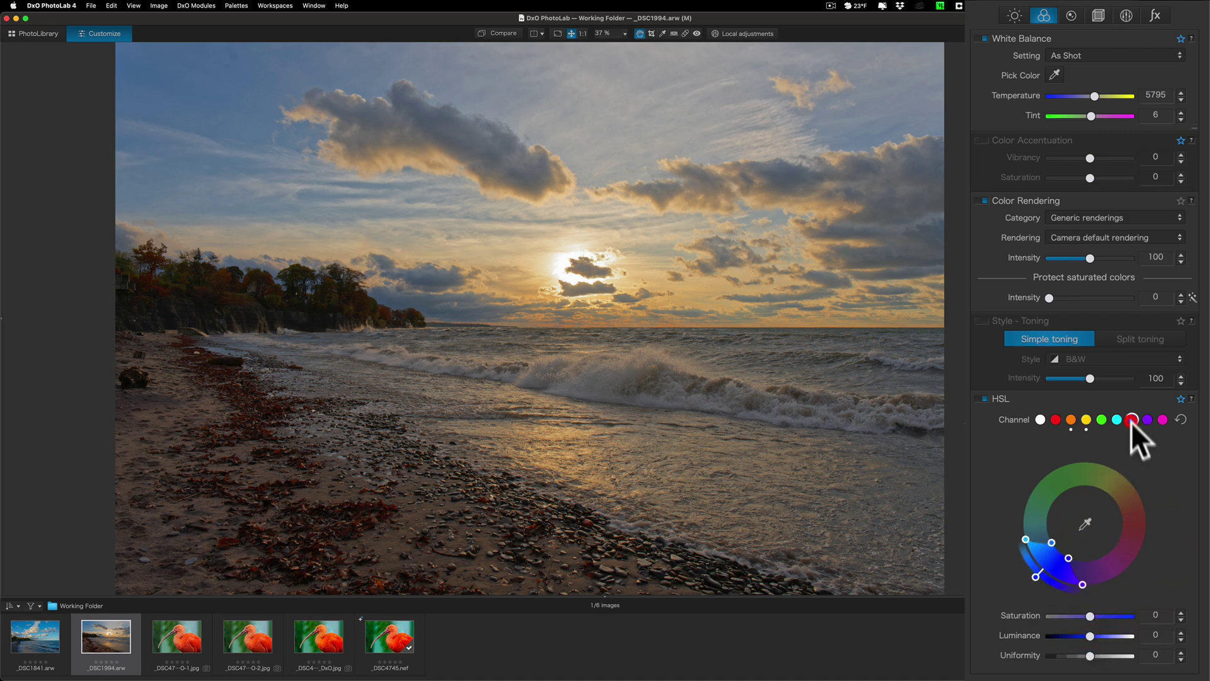
left_click_drag(1088, 635, 1080, 636)
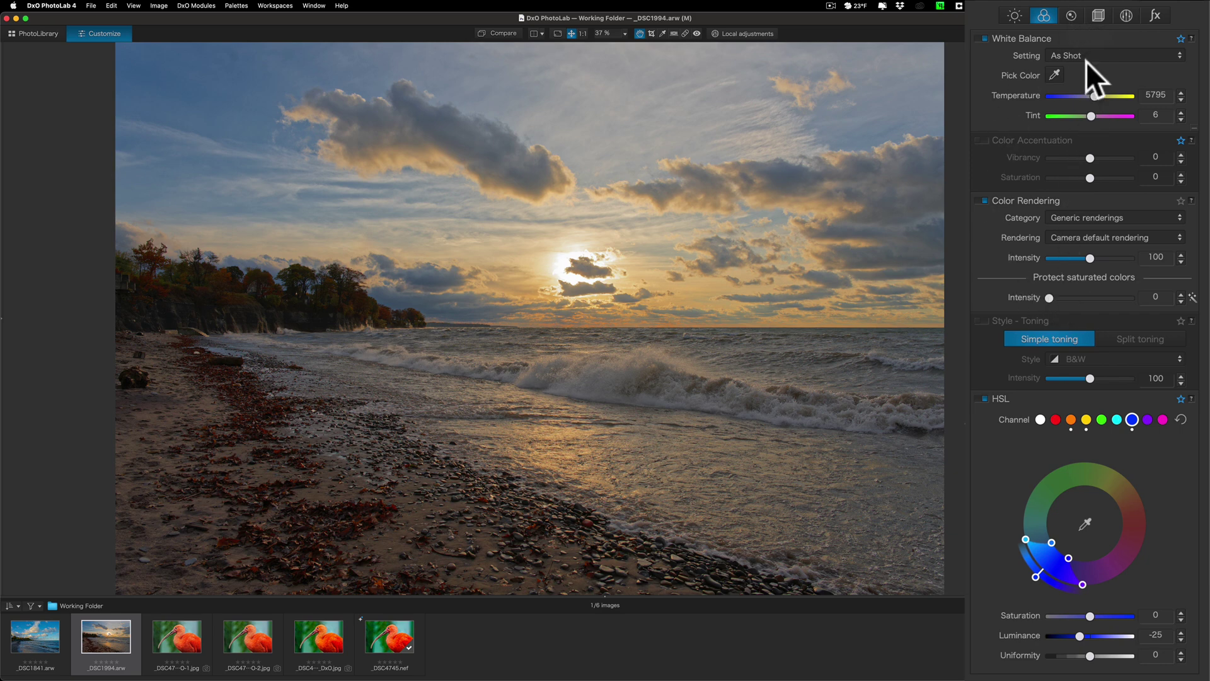
Set Lens Sharpness Global to +0.83 in the Detail palette
left_click(1070, 17)
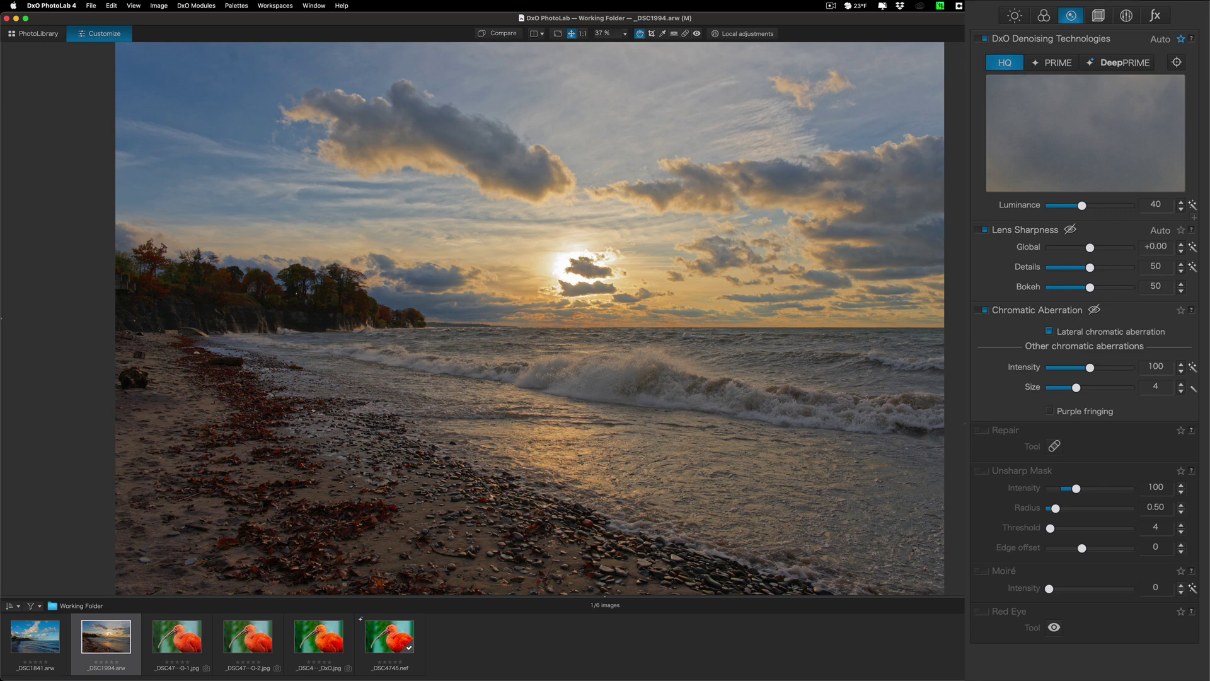
left_click_drag(1089, 246, 1083, 285)
left_click(1014, 17)
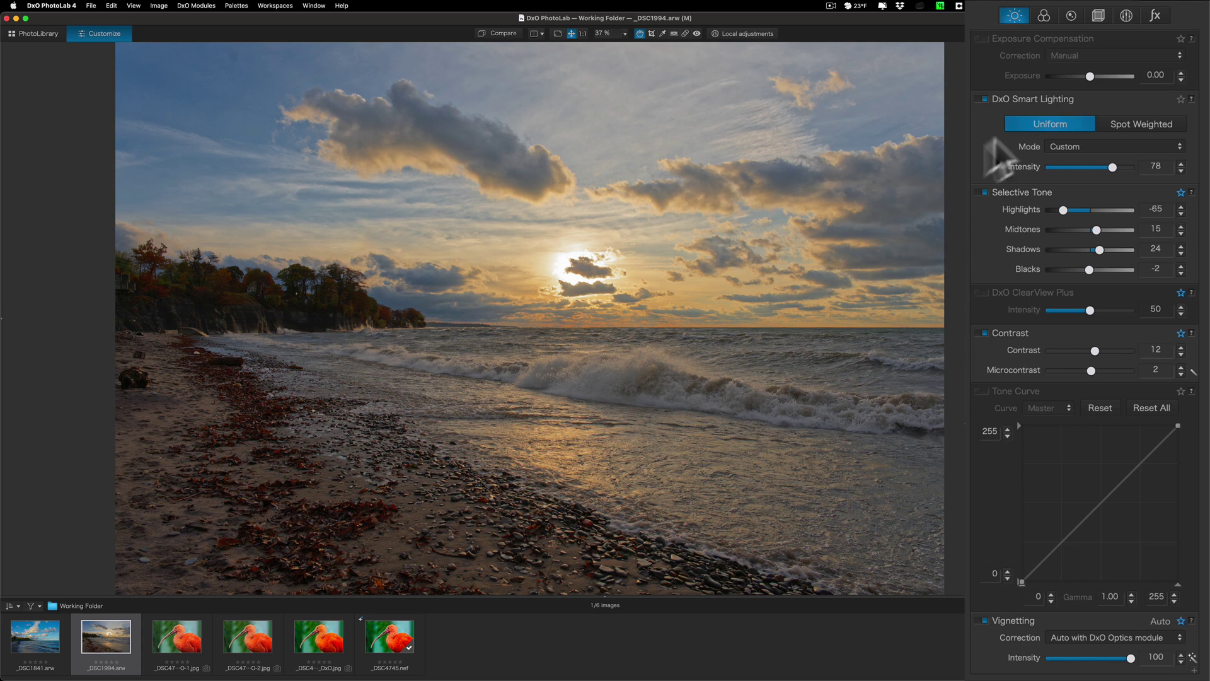
Enable Local Adjustments, enter brush mode and set the brush Size to 51
left_click(1126, 15)
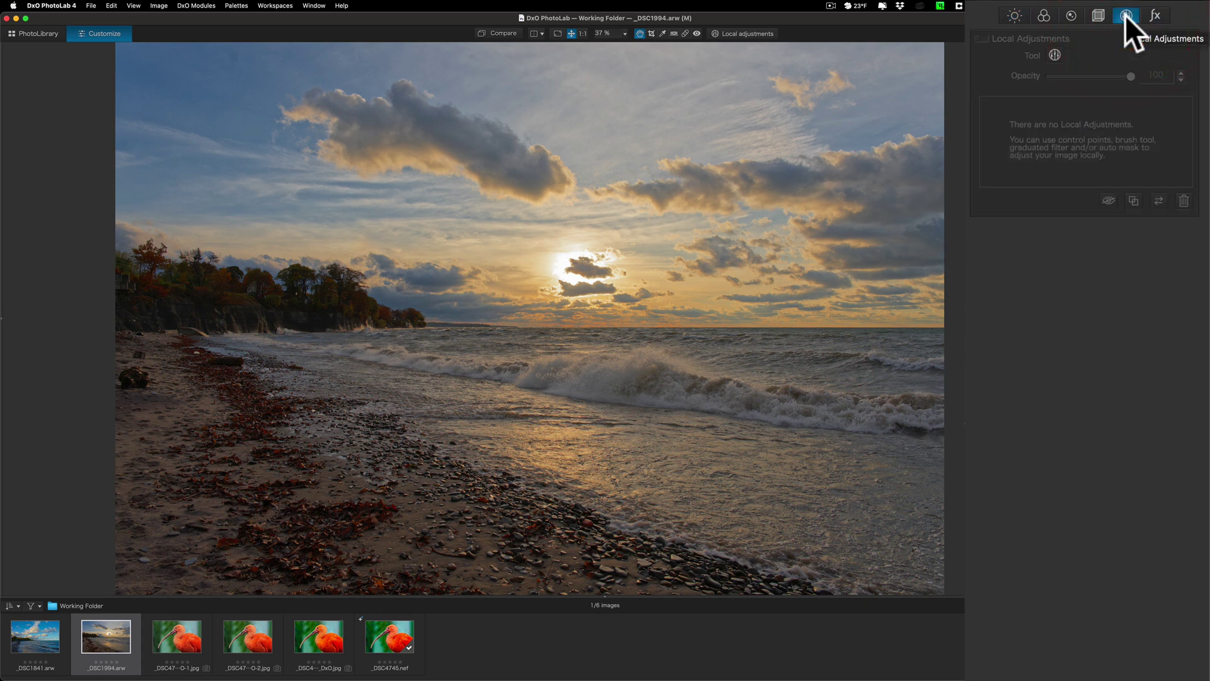
left_click(983, 38)
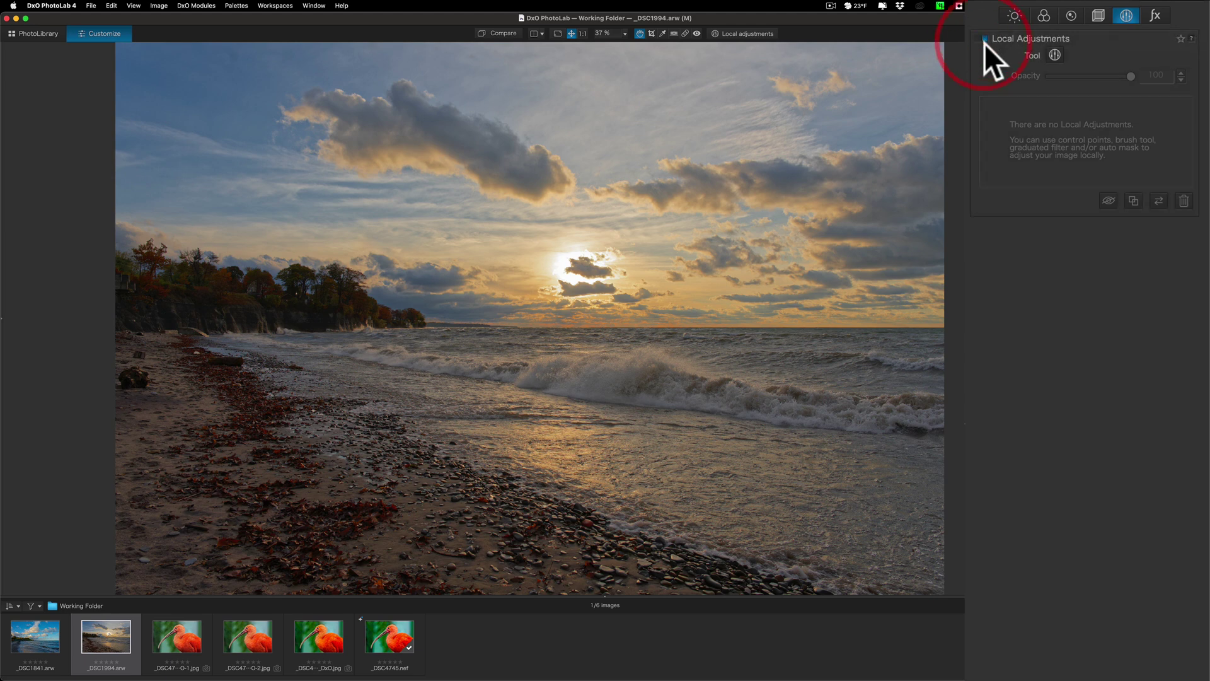
left_click(1054, 55)
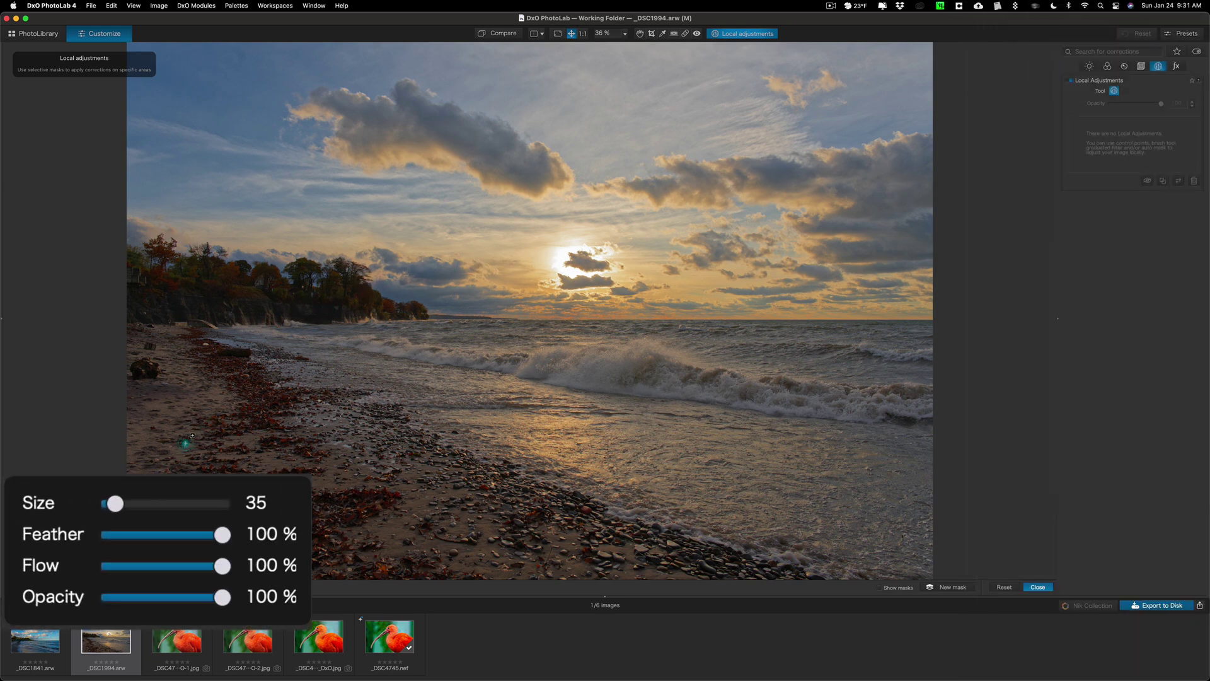
mouse_move(114, 502)
left_mouse_down()
mouse_move(131, 502)
mouse_move(120, 503)
left_mouse_up()
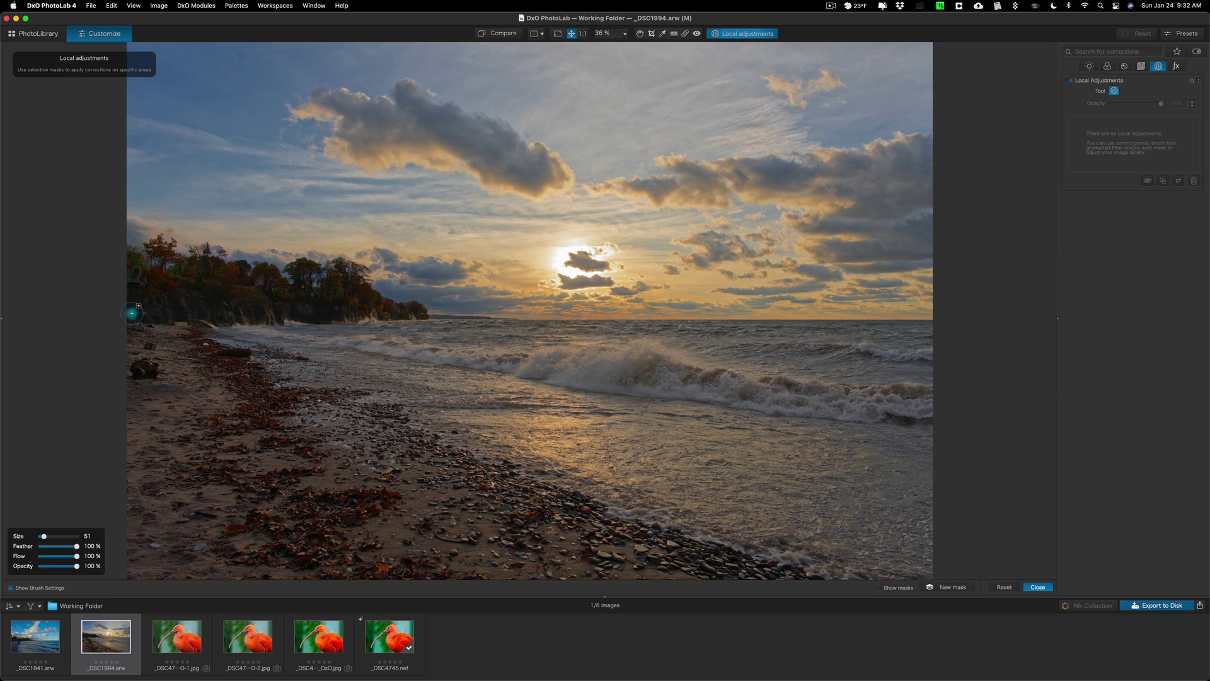
Brush a mask over the left trees and cliffs, from the edge along the cliff base
left_click_drag(132, 313, 148, 313)
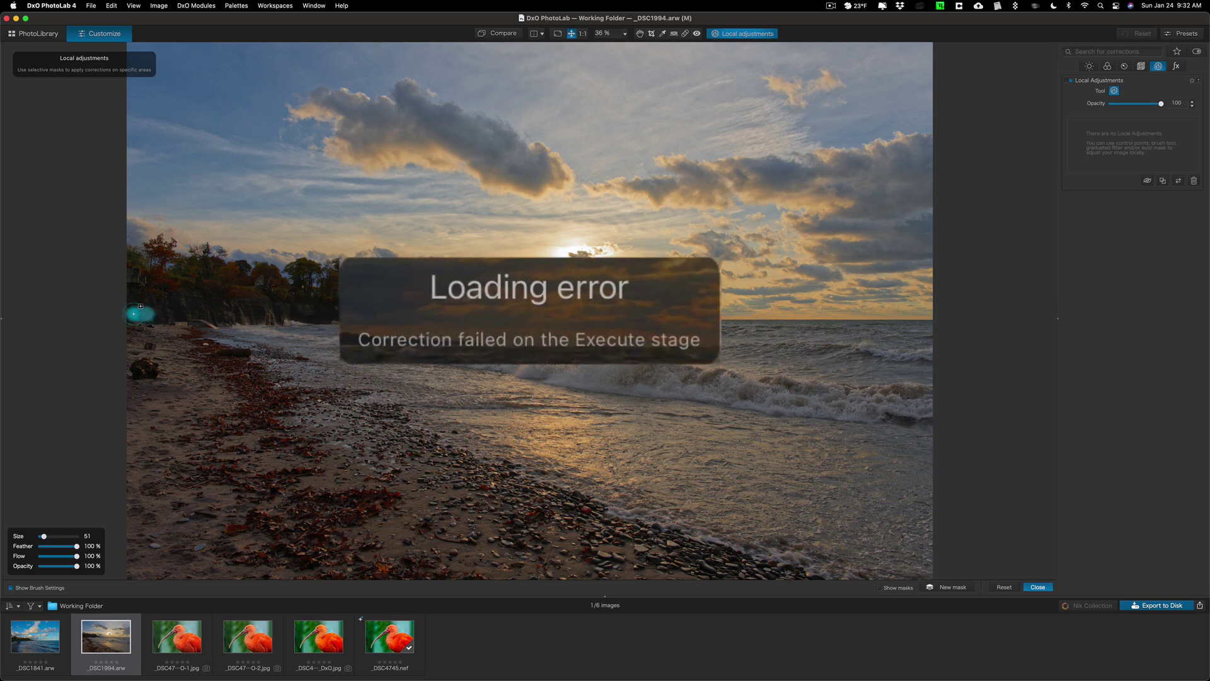
mouse_move(150, 315)
left_mouse_down()
mouse_move(353, 315)
mouse_move(162, 315)
mouse_move(130, 301)
mouse_move(129, 266)
mouse_move(137, 297)
mouse_move(315, 303)
mouse_move(162, 288)
mouse_move(136, 257)
mouse_move(196, 277)
mouse_move(165, 242)
mouse_move(168, 260)
mouse_move(196, 267)
mouse_move(174, 264)
mouse_move(209, 256)
mouse_move(208, 245)
mouse_move(250, 273)
mouse_move(216, 288)
mouse_move(259, 278)
mouse_move(268, 259)
mouse_move(293, 283)
mouse_move(301, 261)
mouse_move(319, 261)
mouse_move(308, 280)
mouse_move(326, 285)
mouse_move(344, 262)
mouse_move(367, 262)
mouse_move(336, 297)
mouse_move(349, 285)
mouse_move(366, 305)
mouse_move(364, 285)
mouse_move(351, 289)
mouse_move(418, 305)
mouse_move(364, 287)
mouse_move(420, 317)
mouse_move(387, 317)
left_mouse_up()
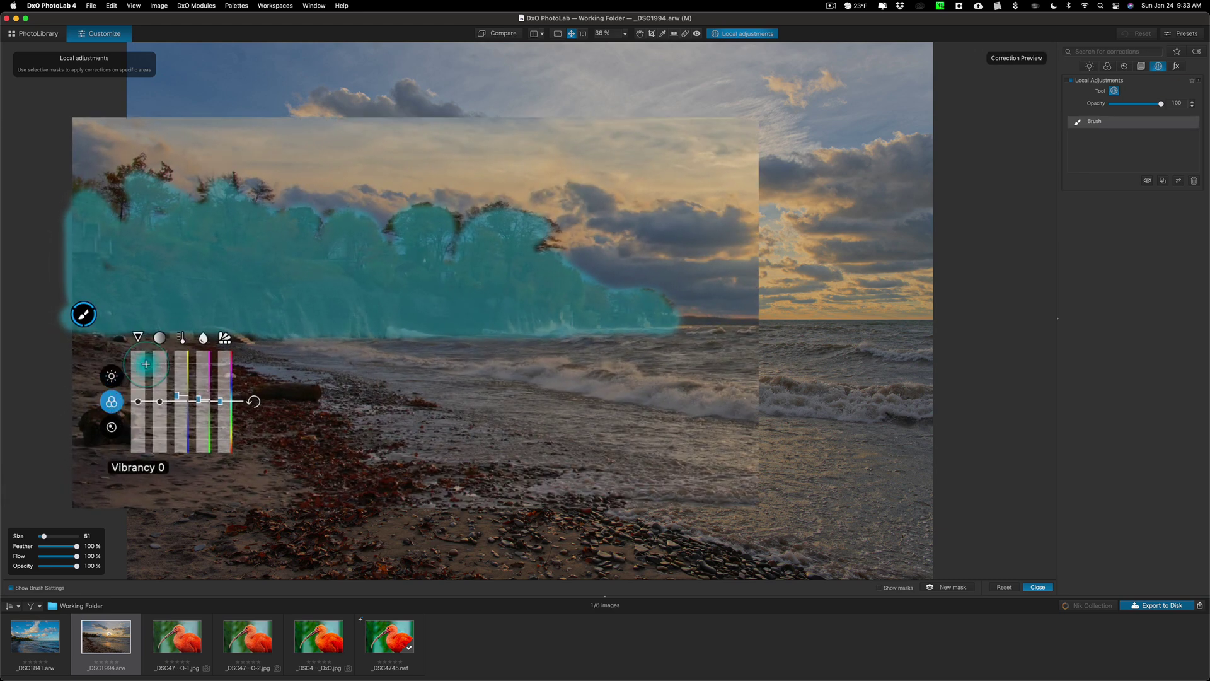
Raise the brushed area's Shadows to 32 and its Saturation to 14
left_click(111, 376)
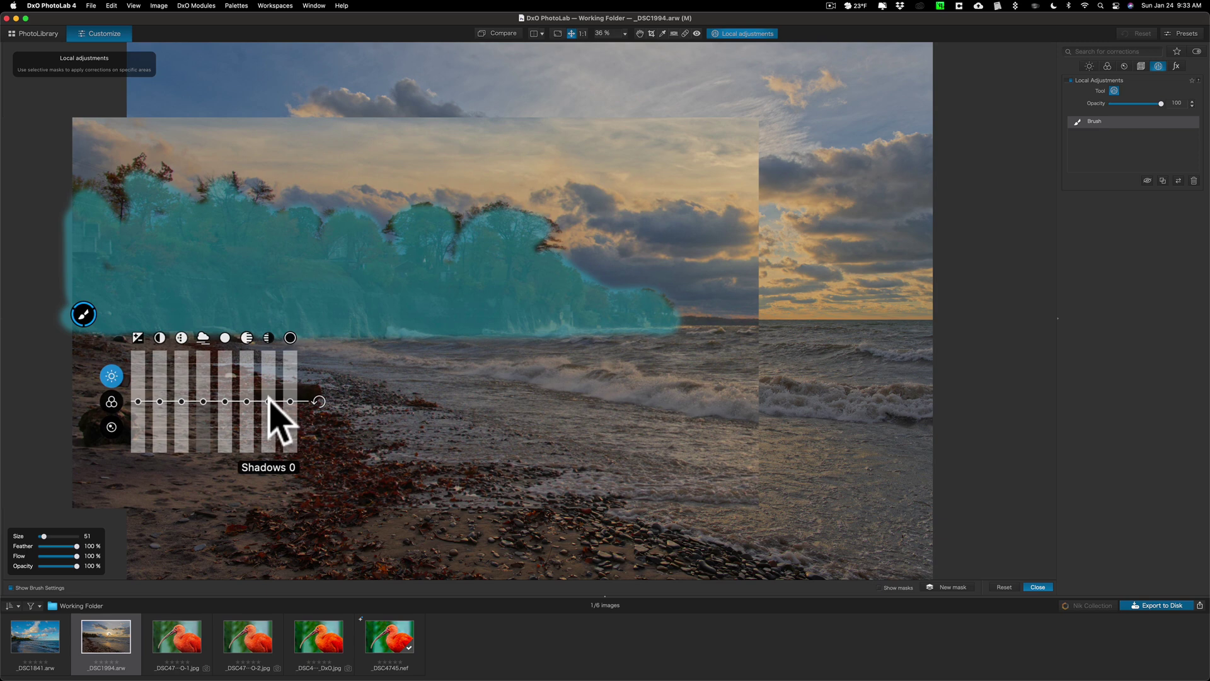
left_click_drag(269, 401, 269, 381)
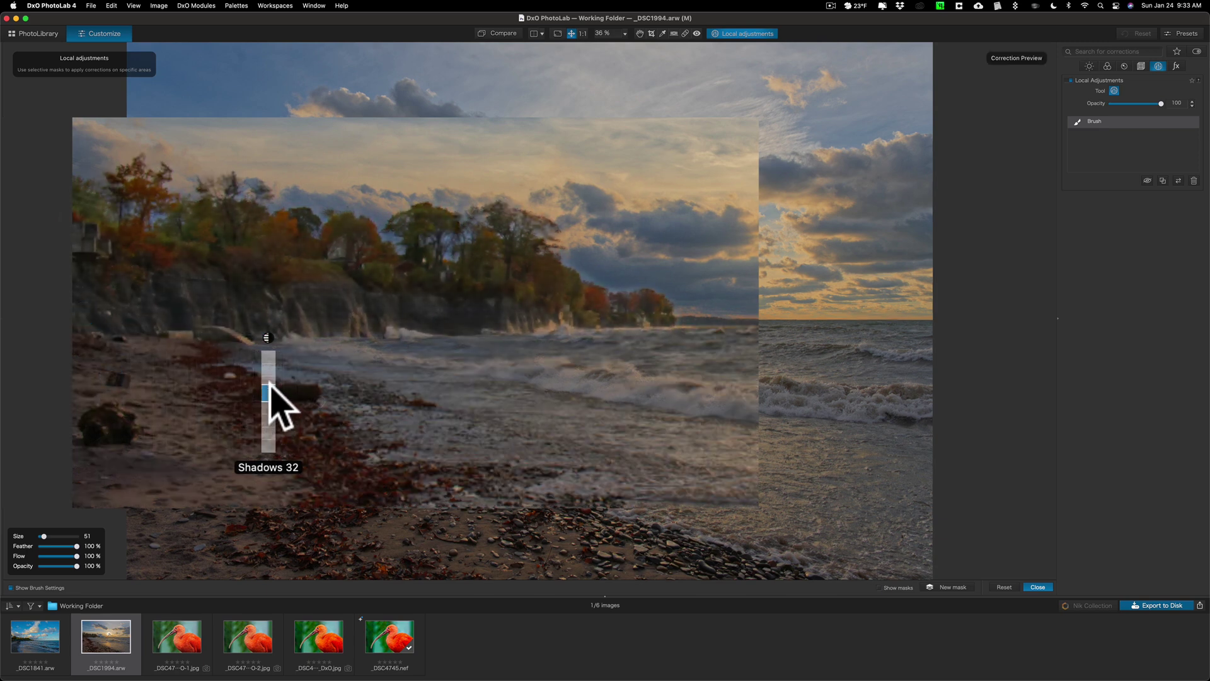
left_click_drag(270, 380, 269, 380)
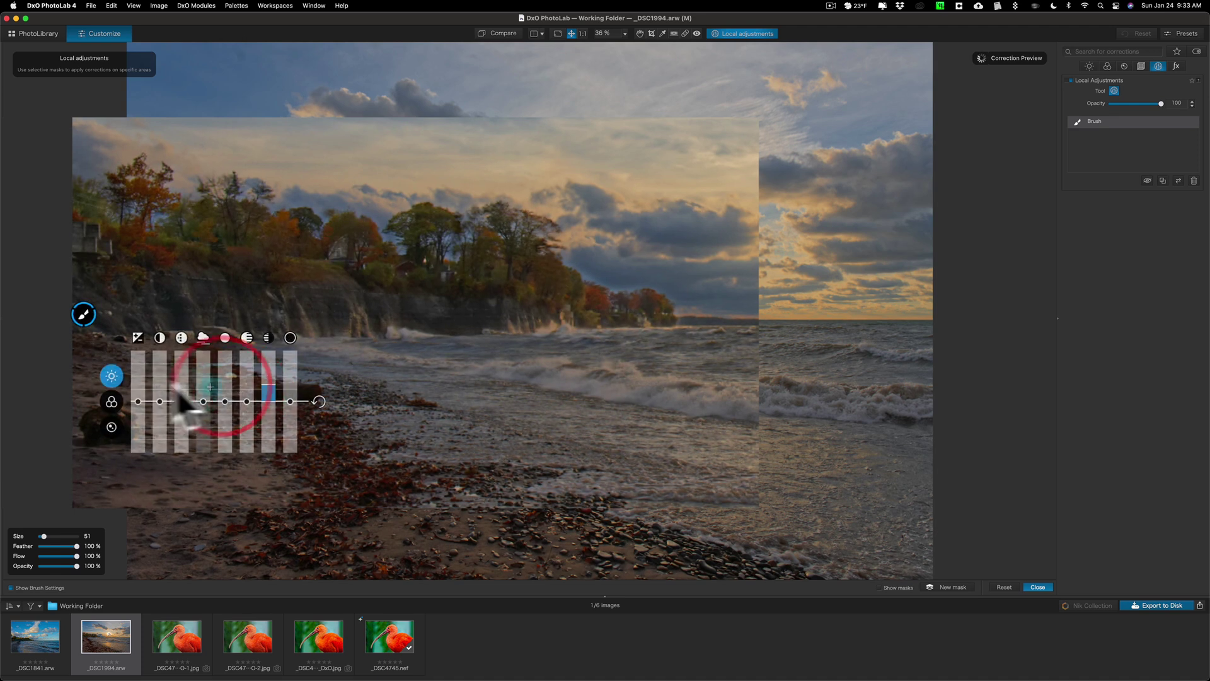
left_click(112, 402)
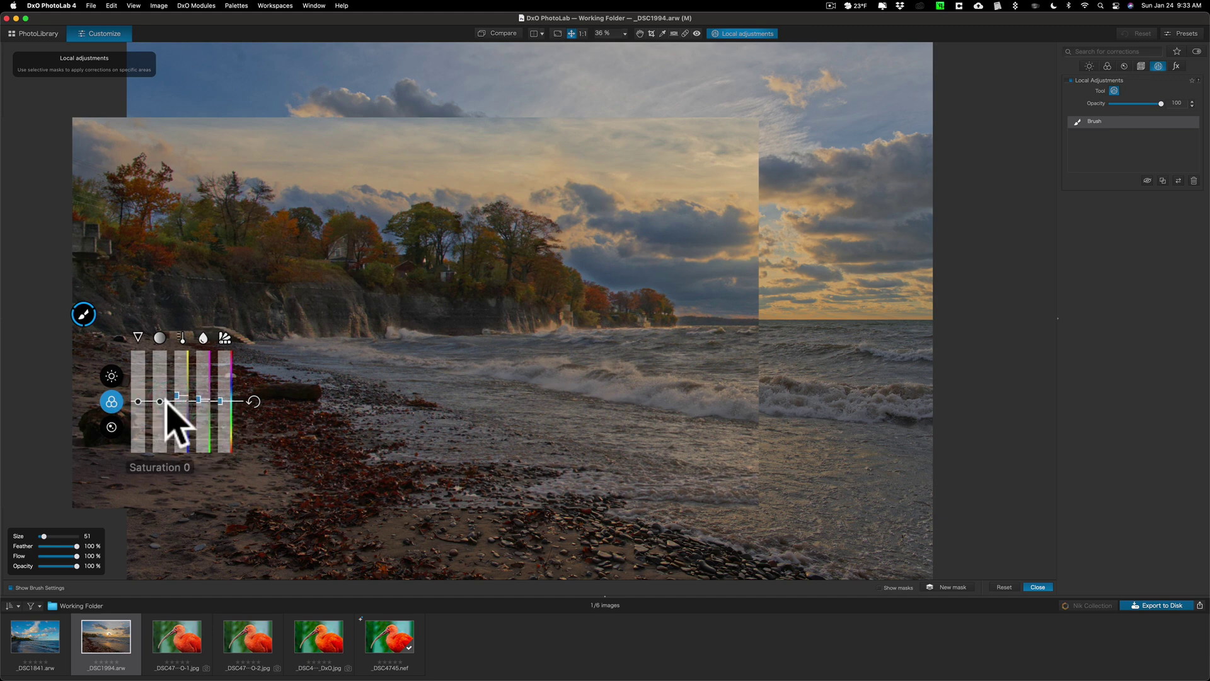
left_click_drag(162, 402, 160, 396)
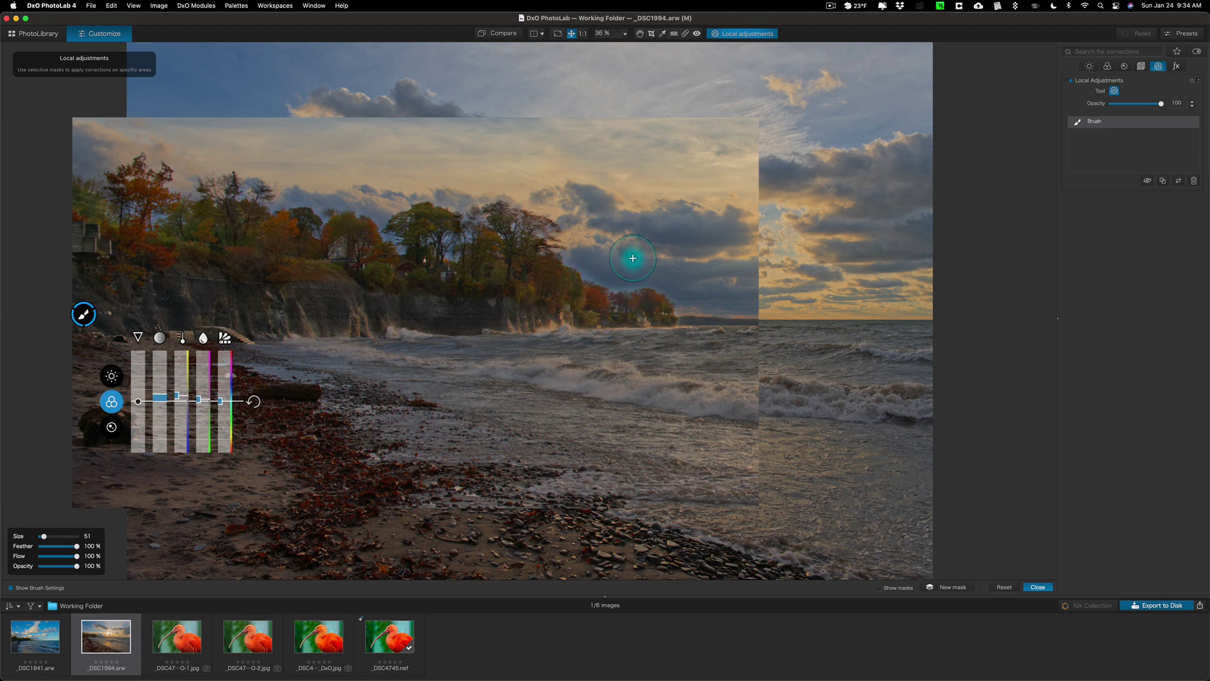
Erase the mask spill near the clouds and water at the mask's right end
key("alt")
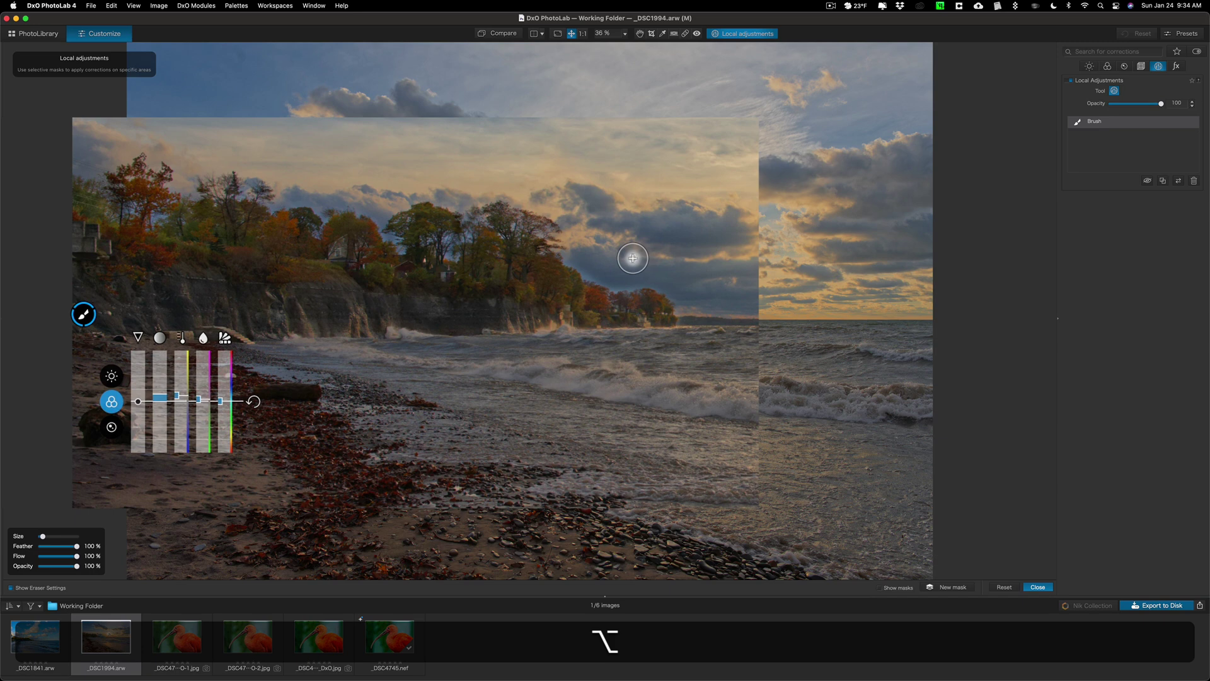
mouse_move(638, 287)
left_mouse_down()
mouse_move(593, 276)
mouse_move(554, 246)
mouse_move(659, 284)
mouse_move(684, 305)
mouse_move(682, 326)
mouse_move(683, 281)
left_mouse_up()
left_click_drag(302, 201, 316, 189)
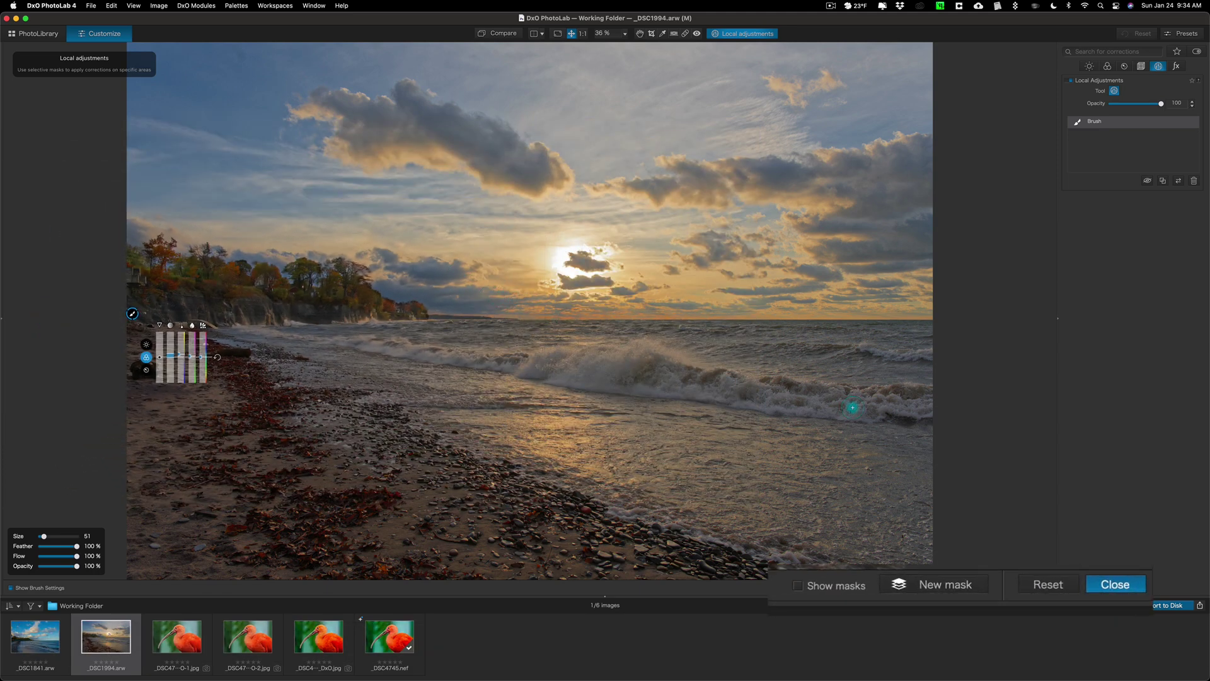
Exit local adjustments mode, keeping the brushed brightening on the cliffs
left_click(1113, 583)
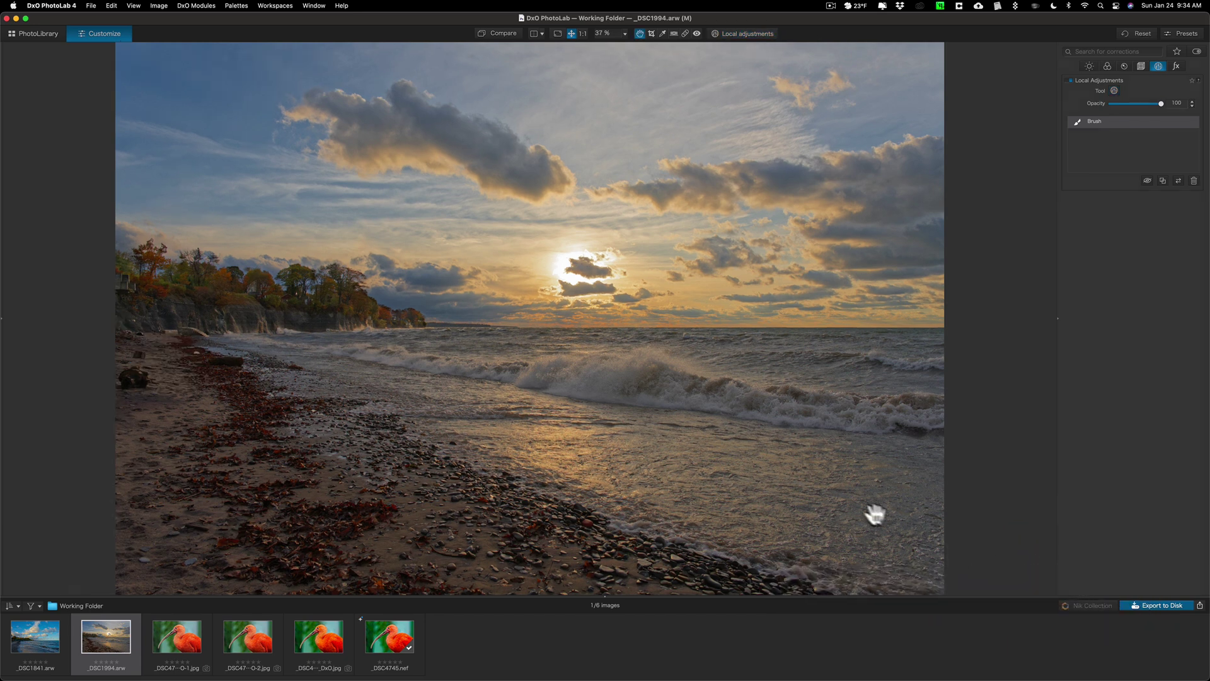